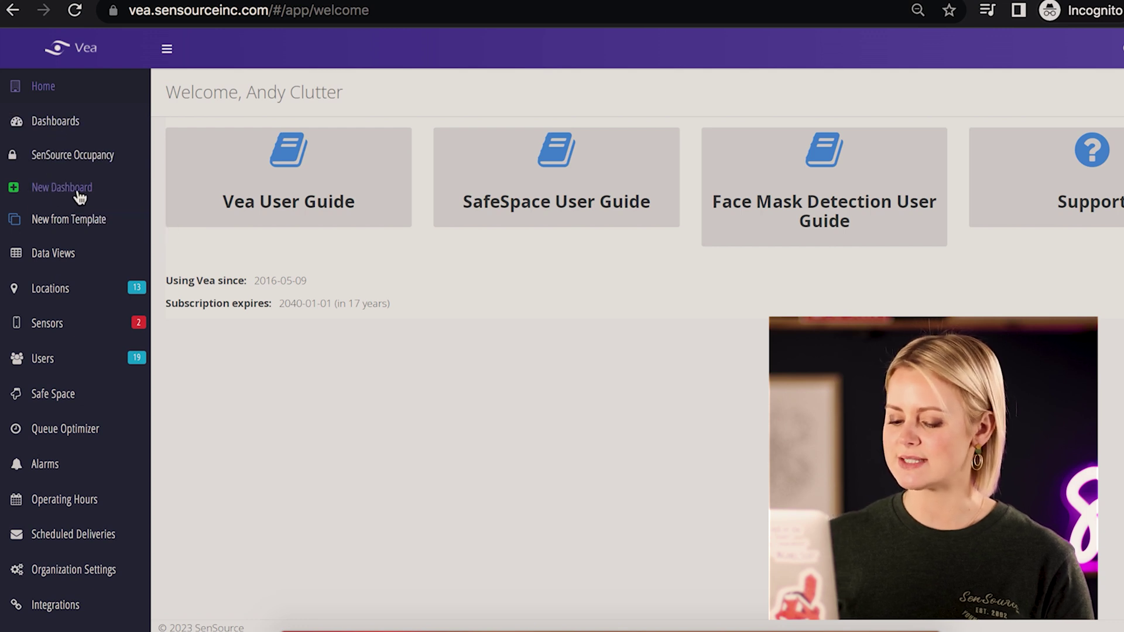
Create a new, empty dashboard from the New Dashboard entry in the sidebar
click(79, 198)
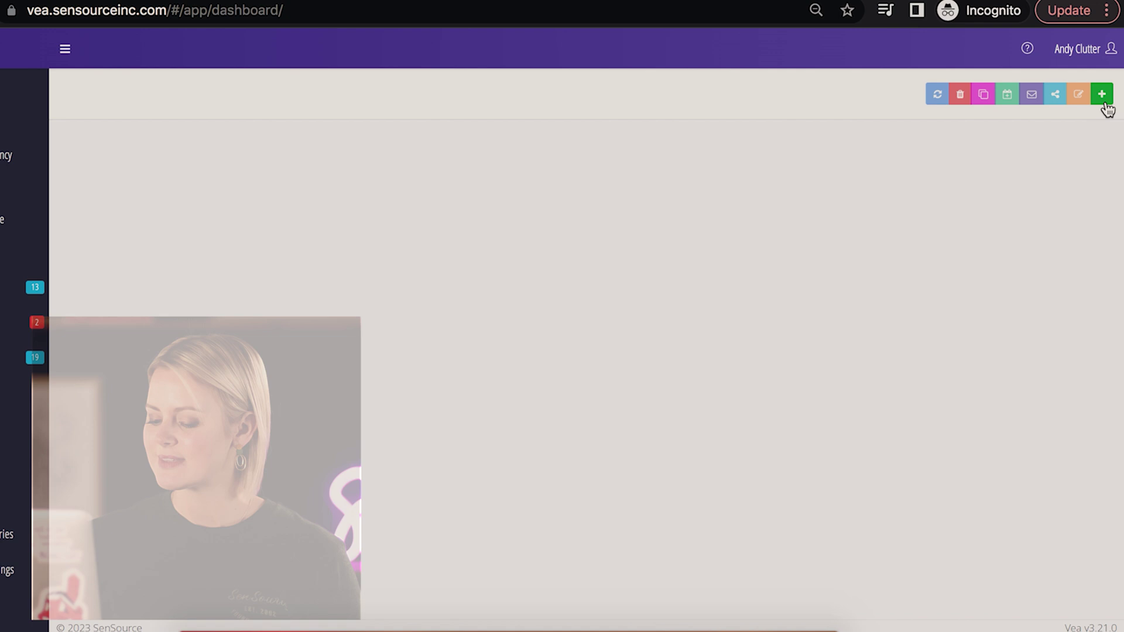
Open the widget gallery for the dashboard and show the Net Sales widgets
click(1102, 95)
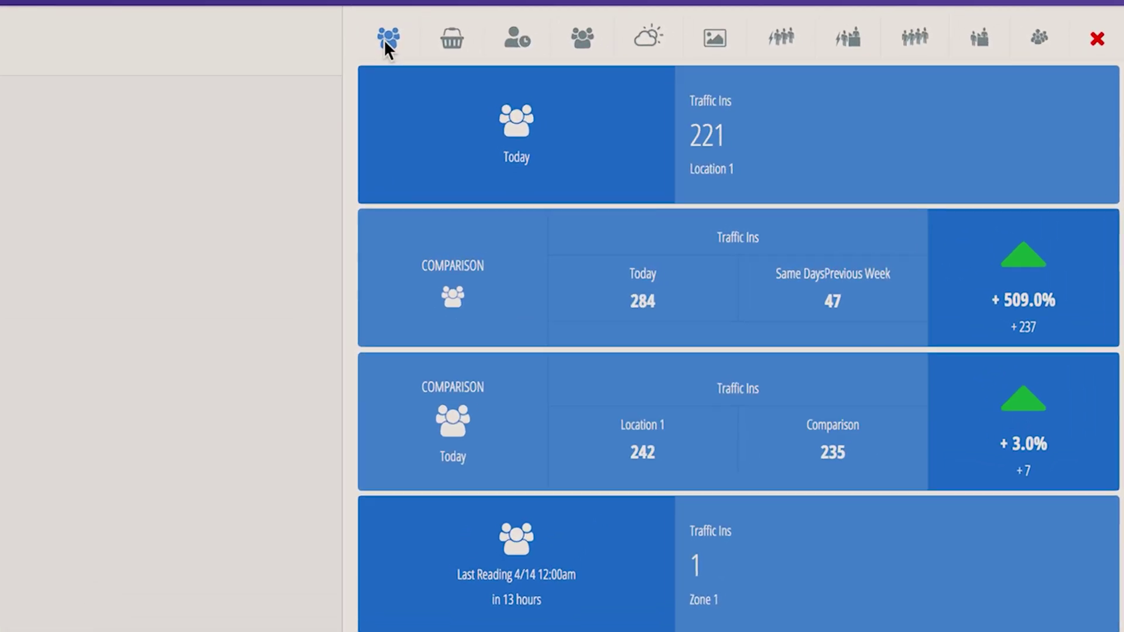
mouse_move(405, 246)
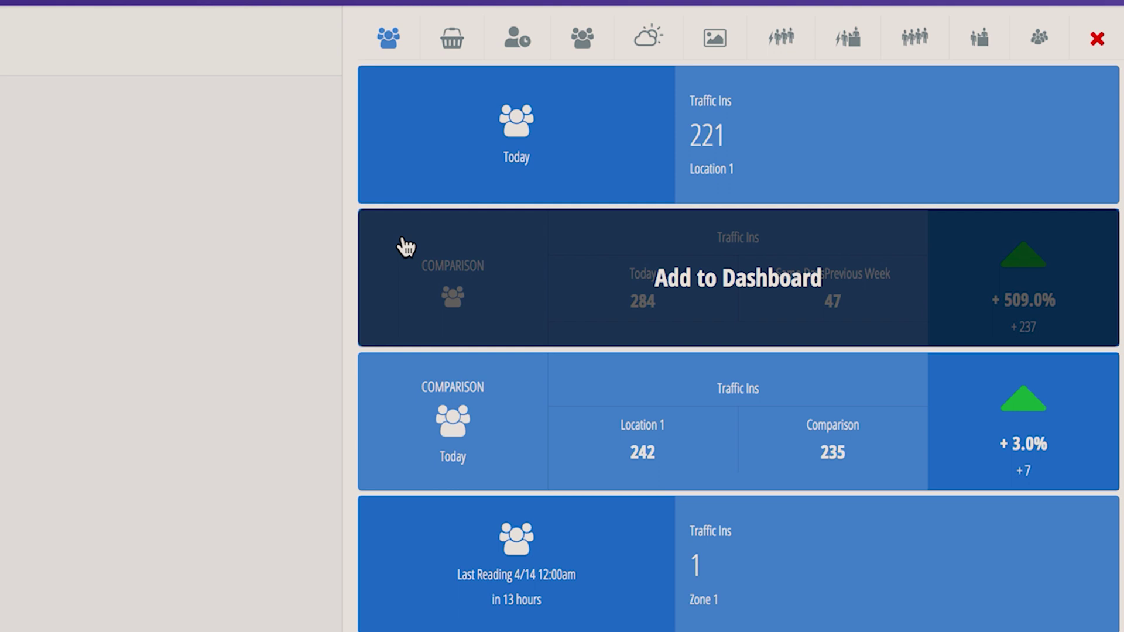
mouse_move(408, 407)
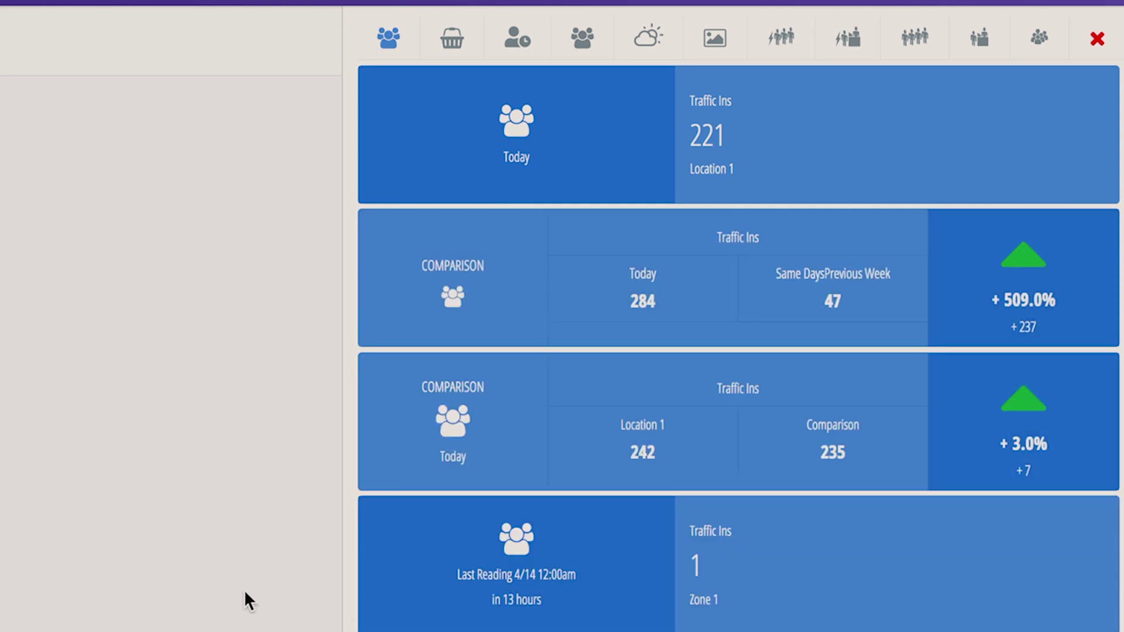
click(451, 42)
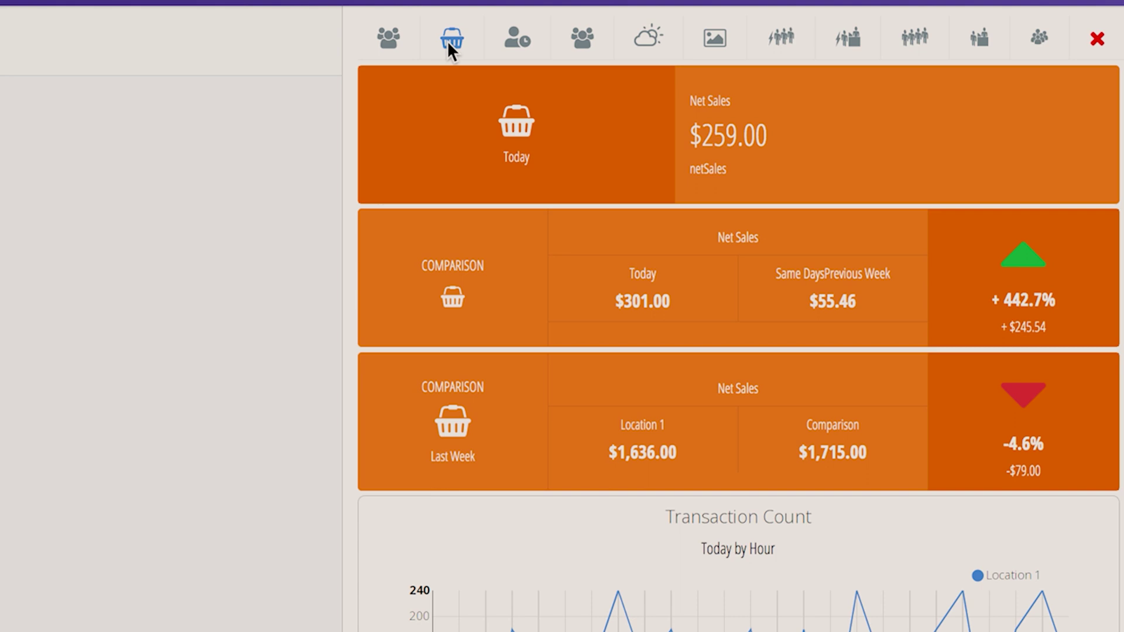
Browse the expected wait time and zone occupancy widgets, ending on the date, time and weather widgets
click(518, 41)
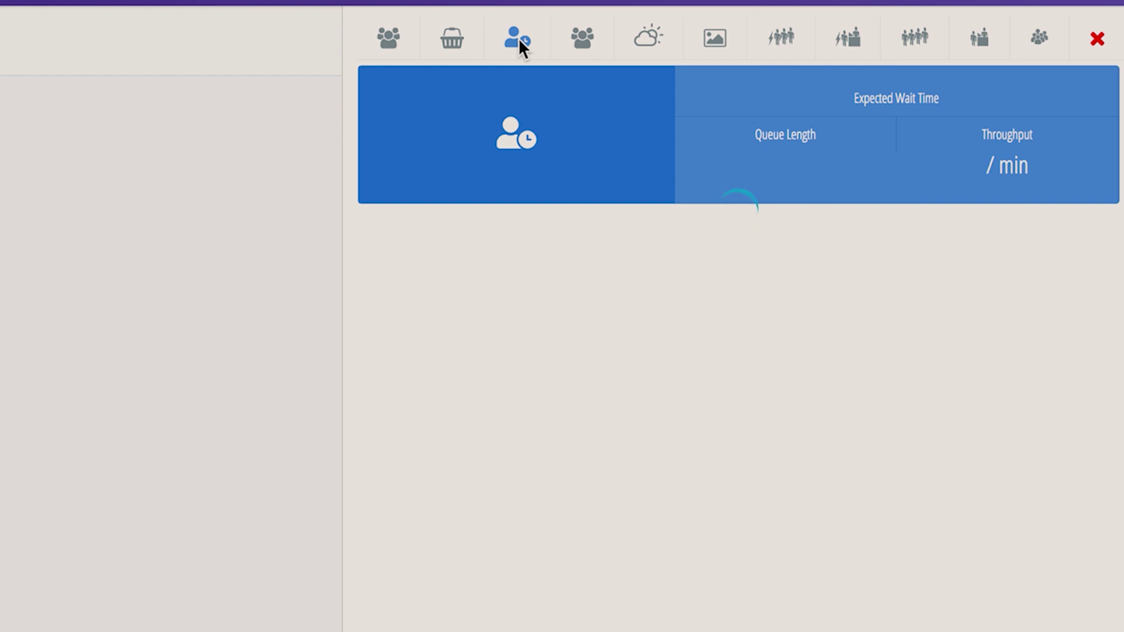
click(583, 39)
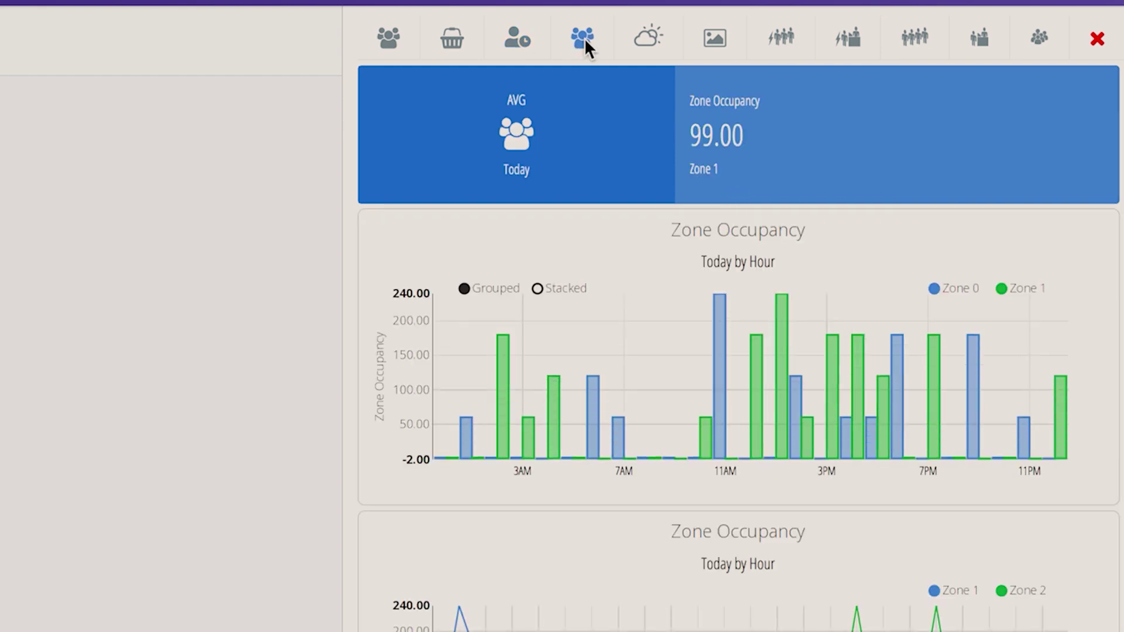
scroll(559, 168, down, 3)
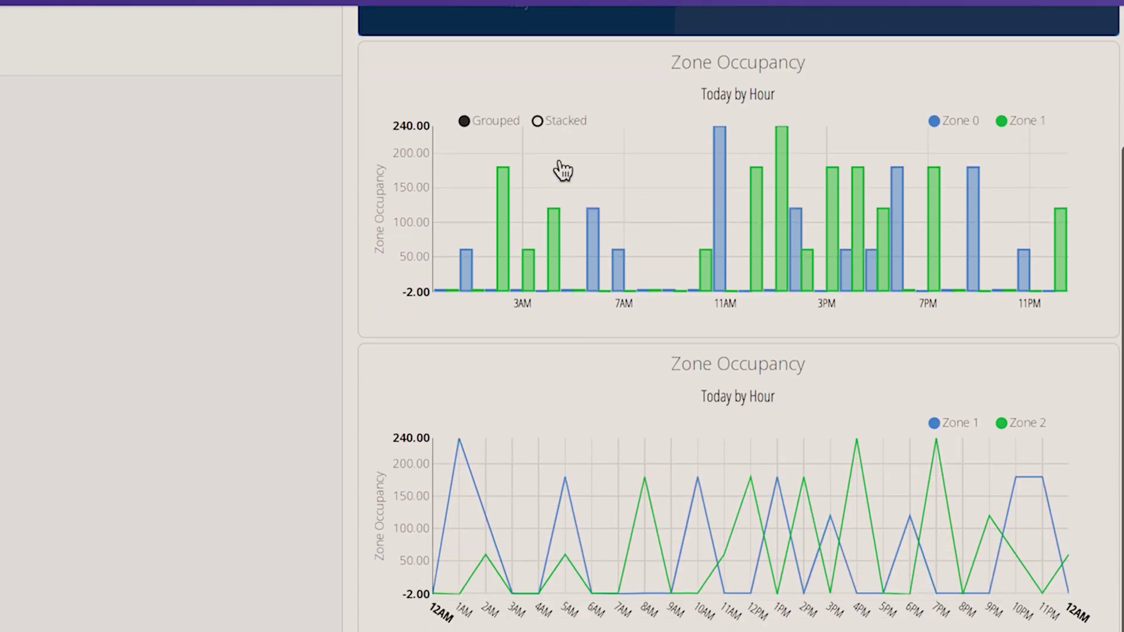
scroll(562, 170, up, 3)
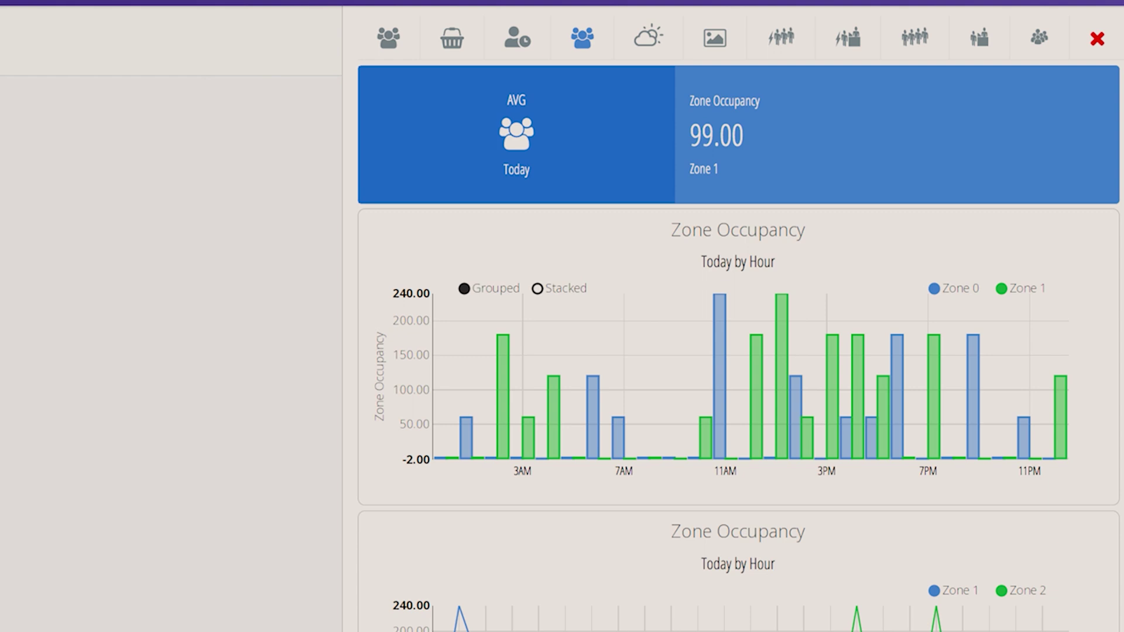
click(647, 52)
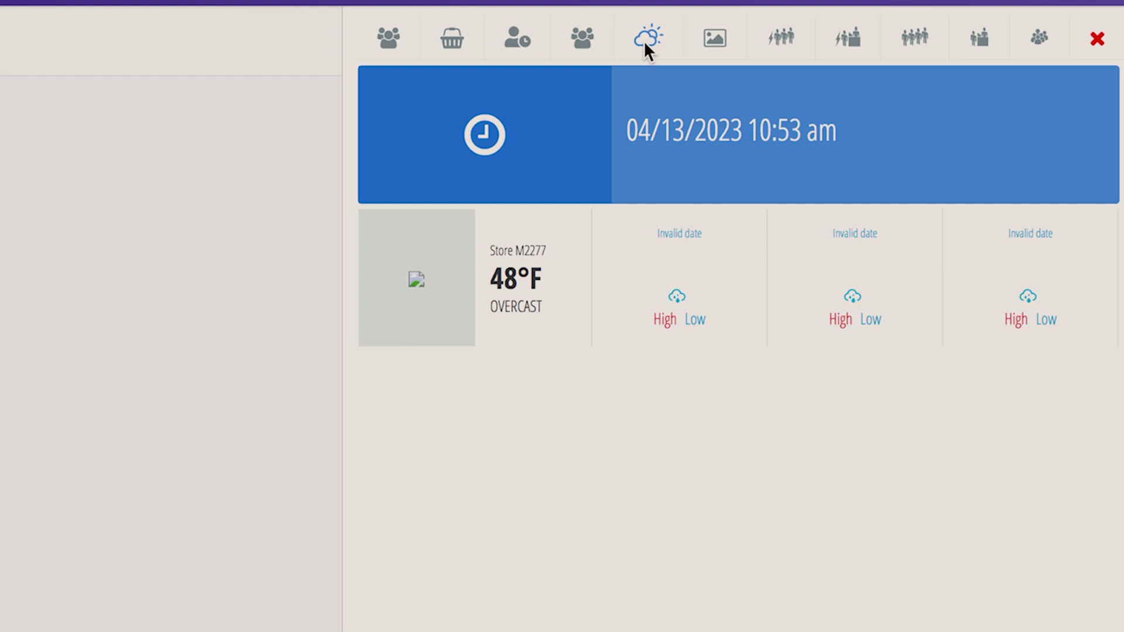
Browse the image and queue widgets, ending on the Live Service Occupied Time widgets
click(717, 47)
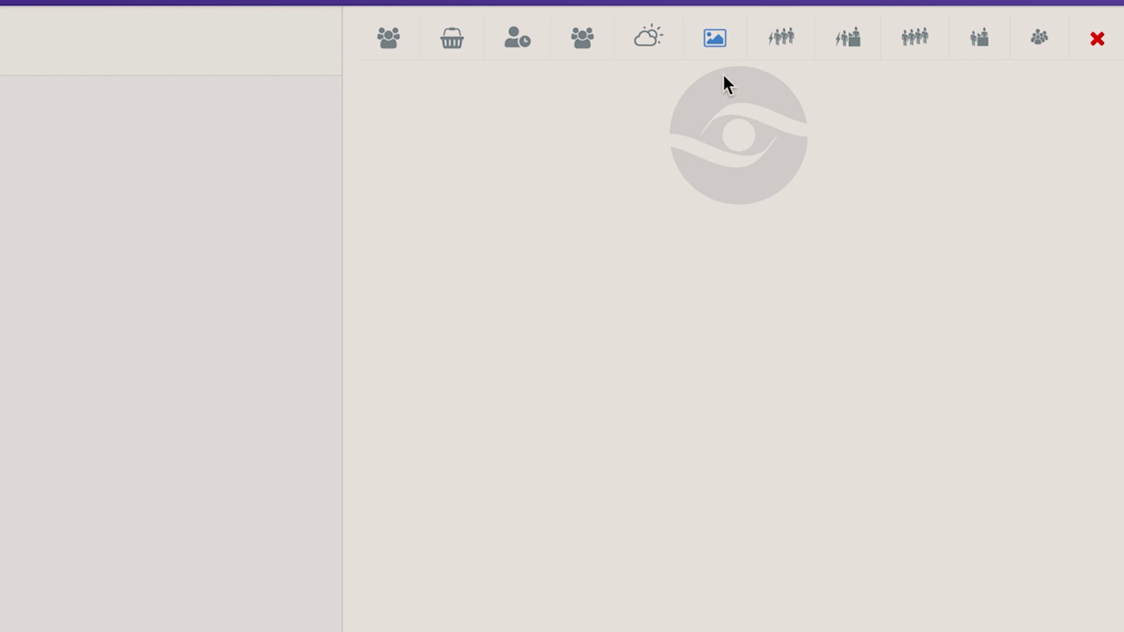
mouse_move(746, 155)
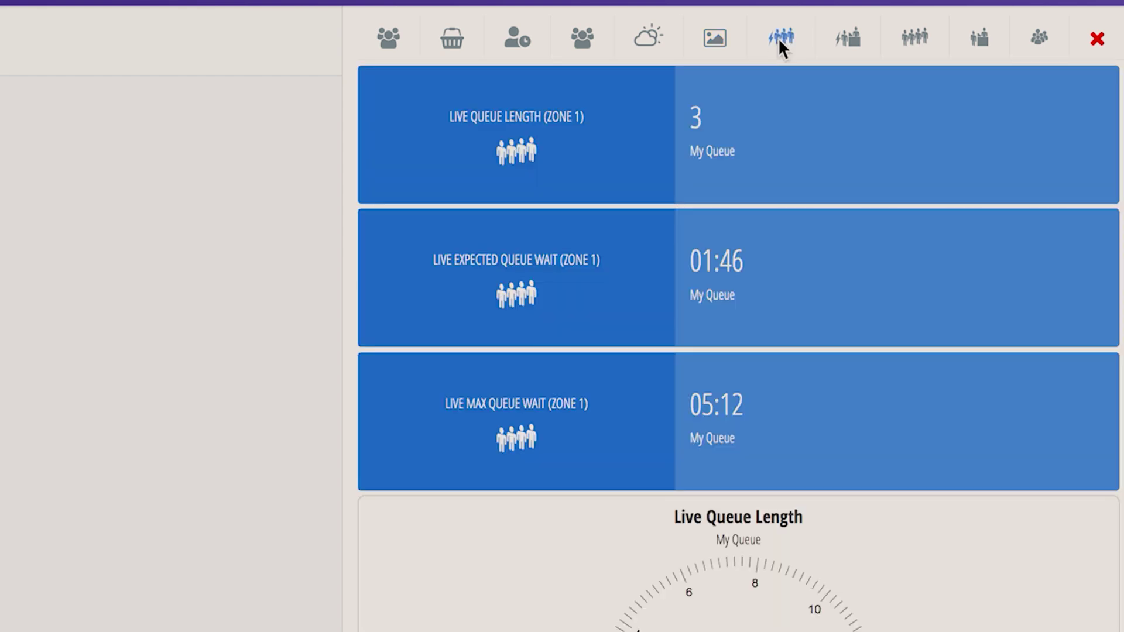
scroll(773, 106, down, 8)
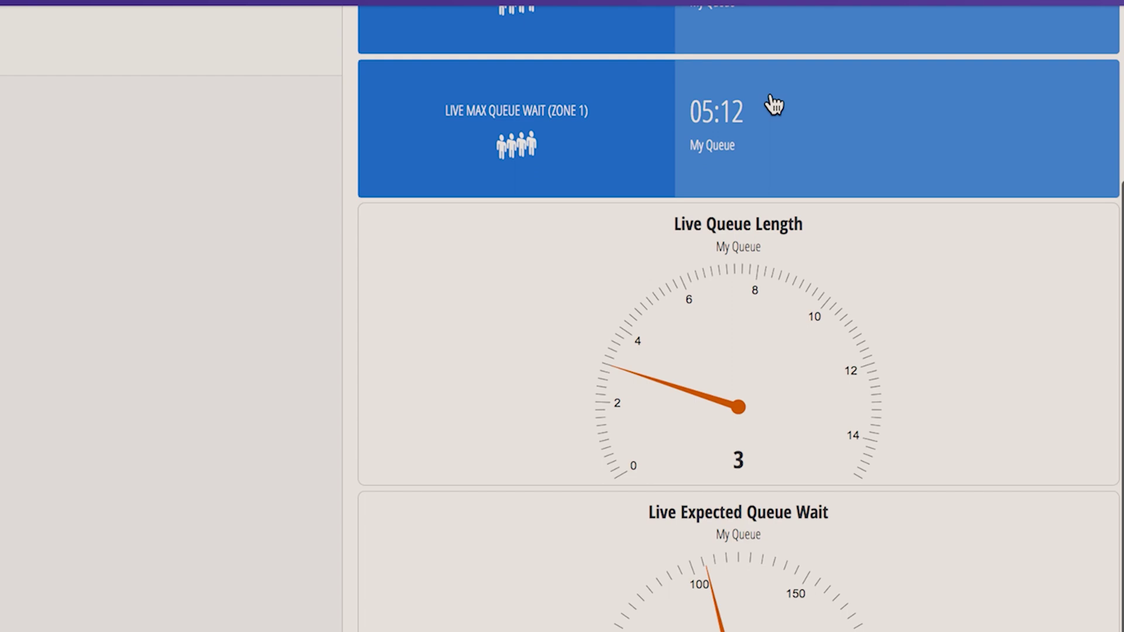
scroll(773, 106, down, 2)
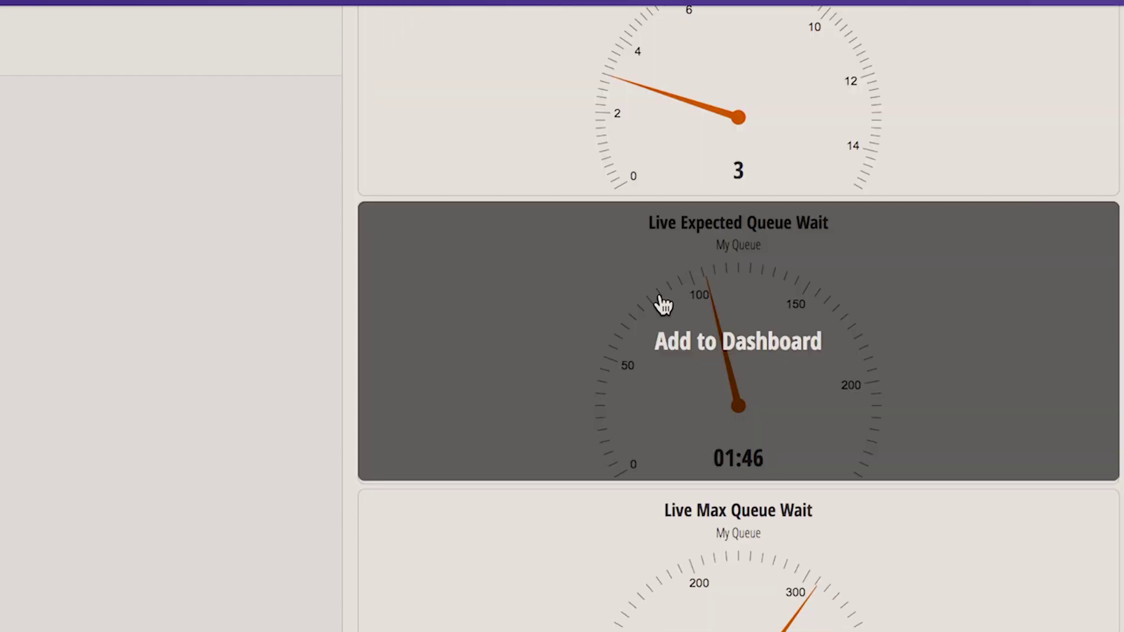
scroll(633, 567, up, 10)
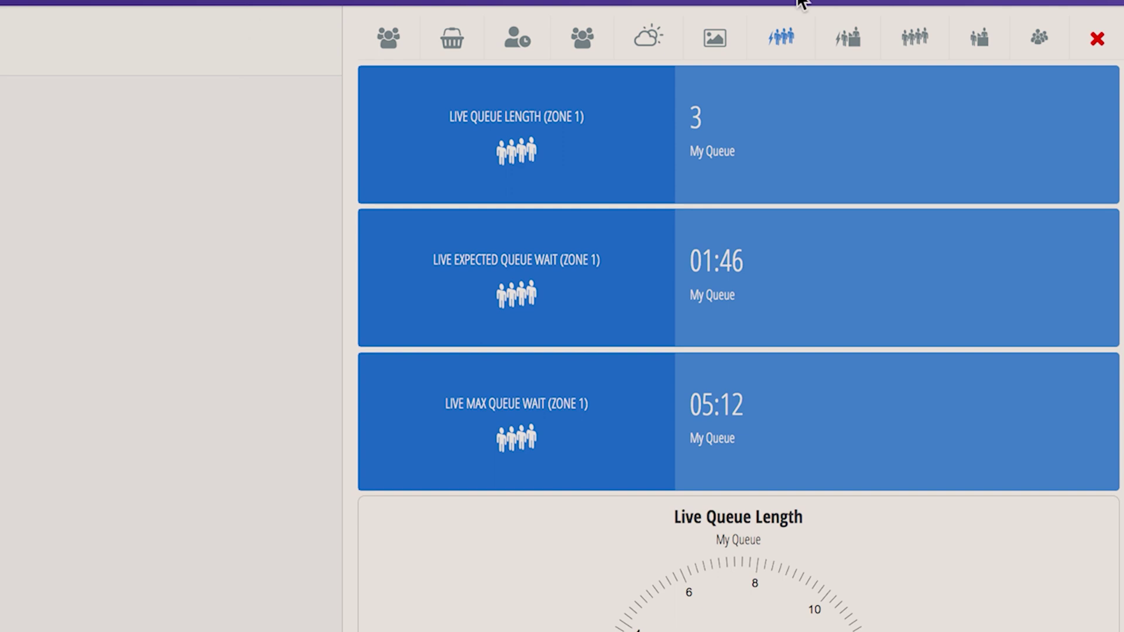
click(854, 47)
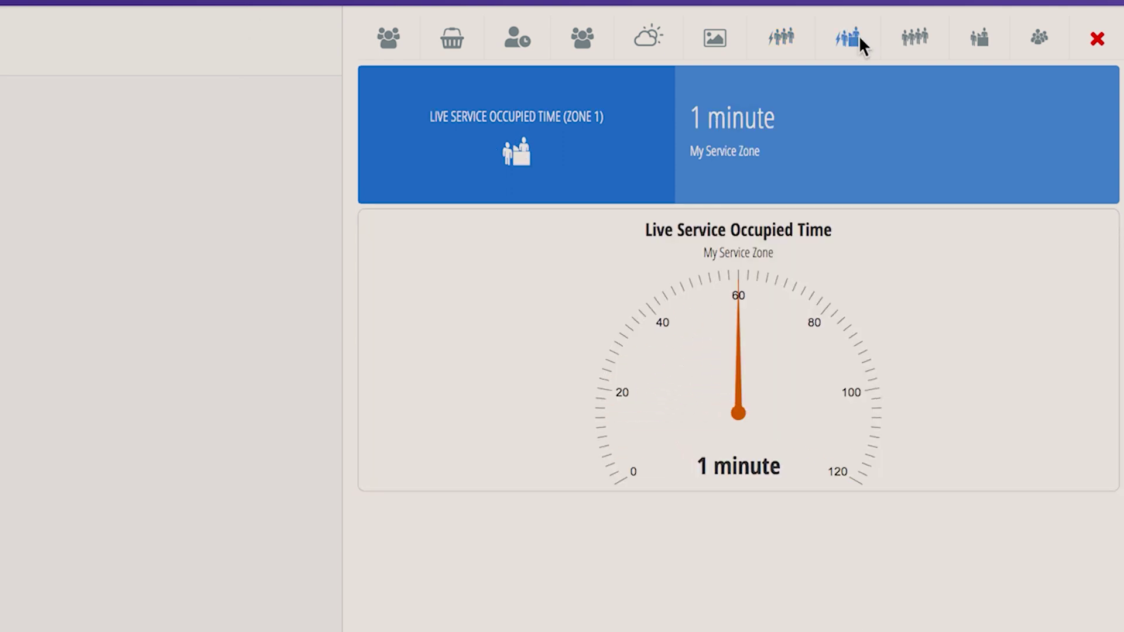
click(920, 44)
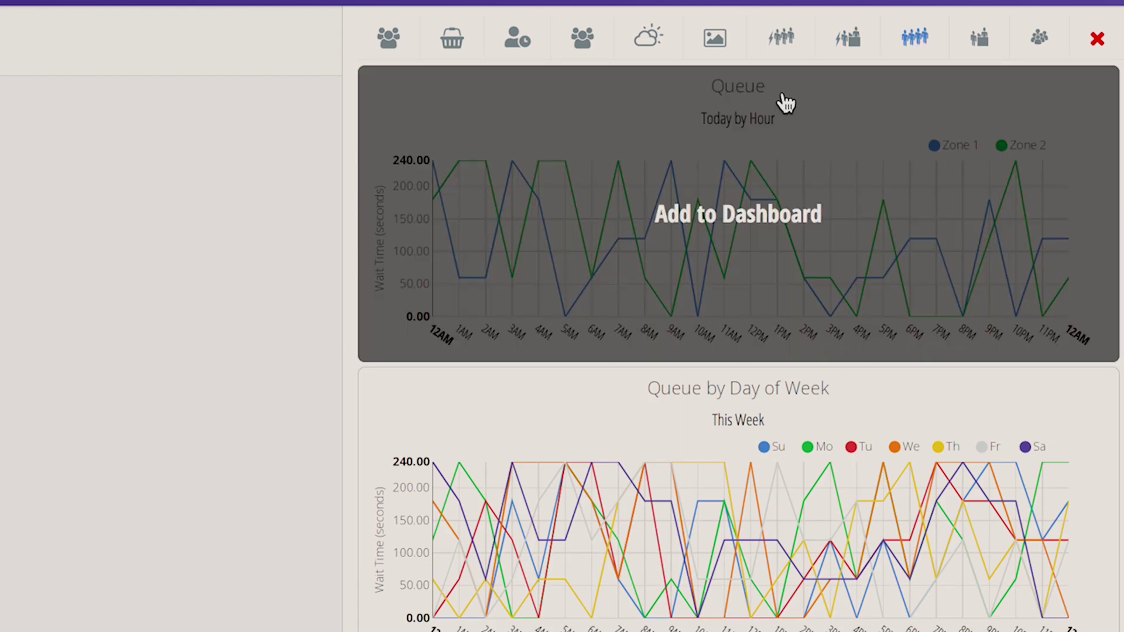
scroll(774, 108, down, 3)
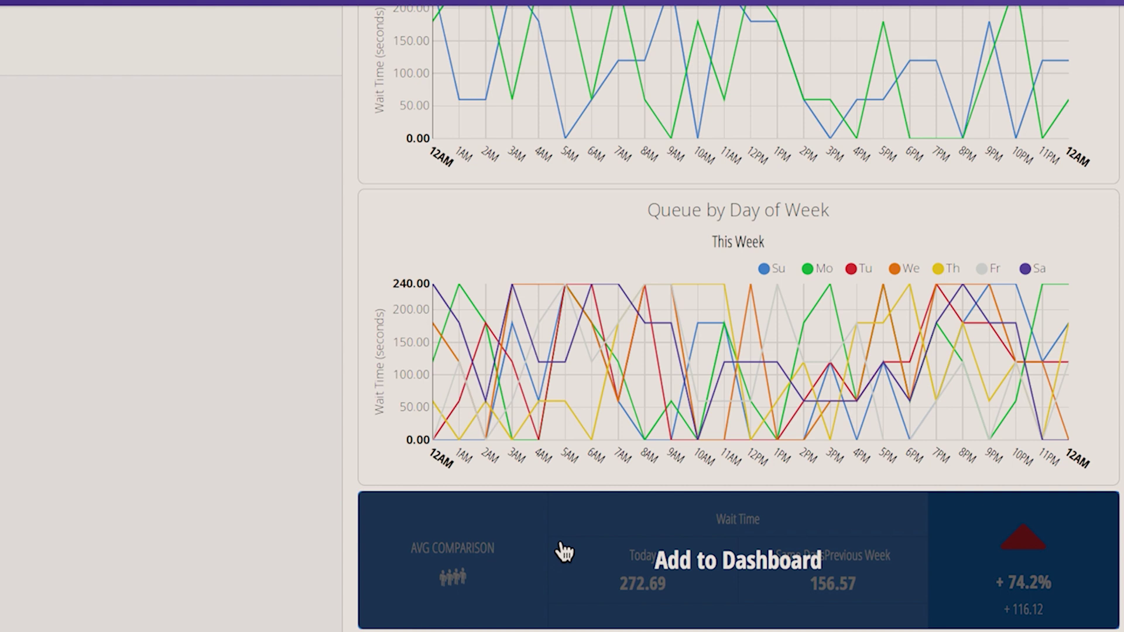
scroll(564, 551, up, 3)
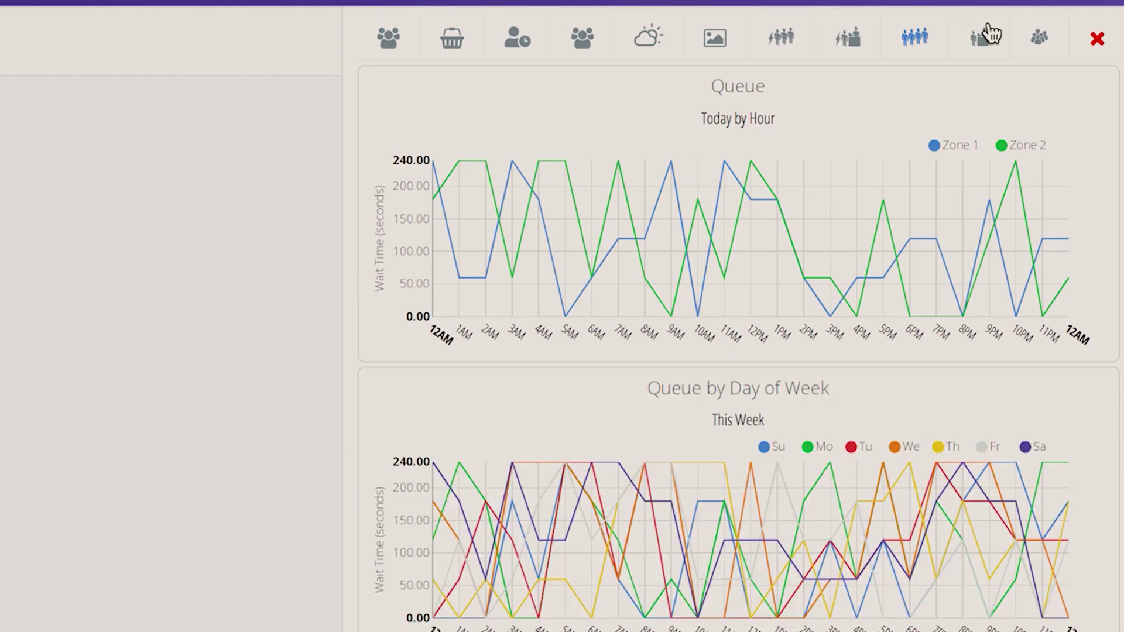
click(989, 41)
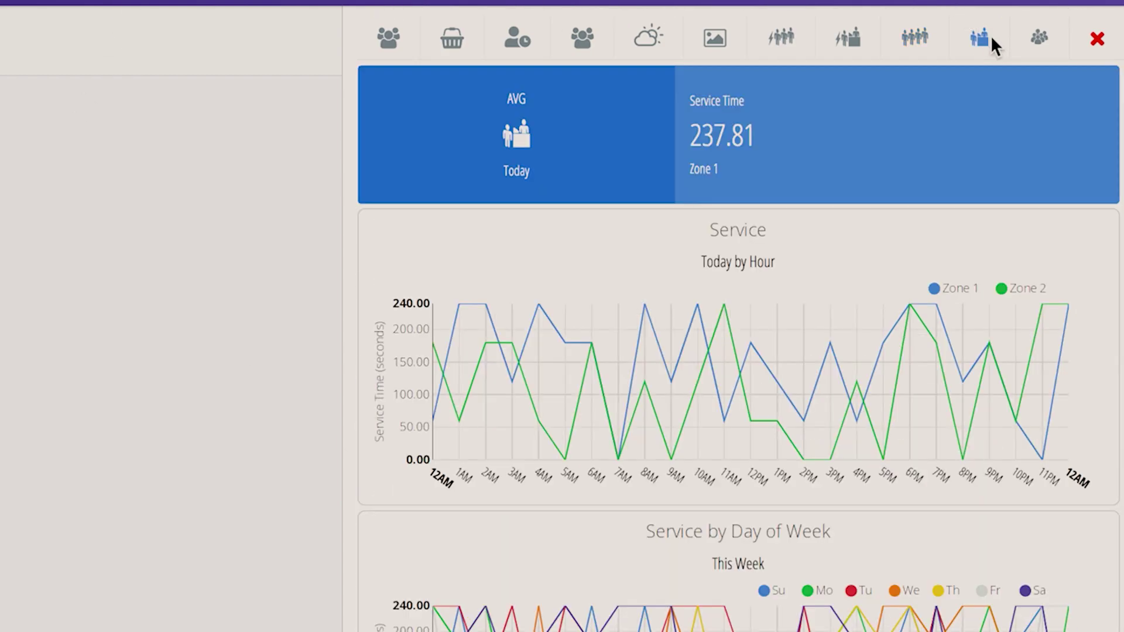
scroll(916, 181, down, 9)
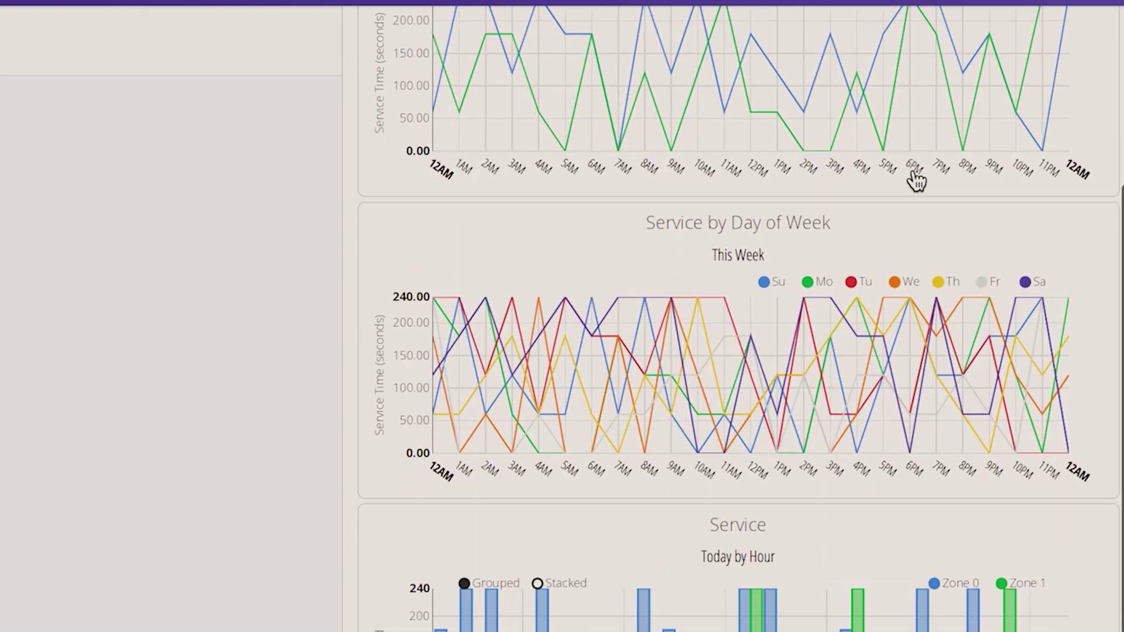
scroll(916, 181, down, 2)
scroll(915, 181, up, 10)
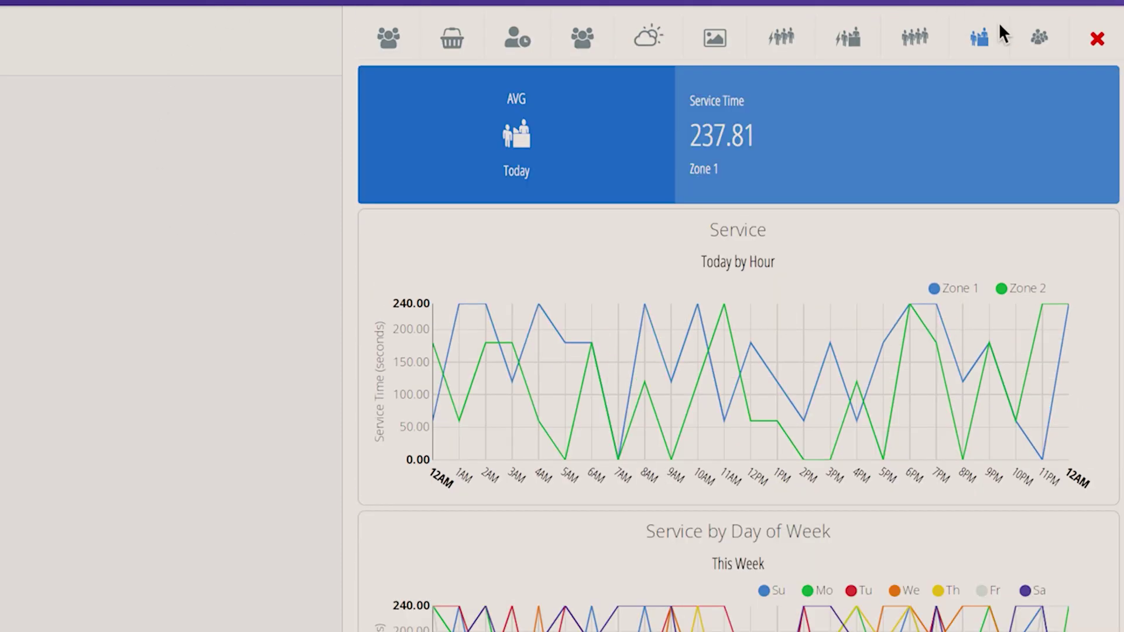
click(1042, 41)
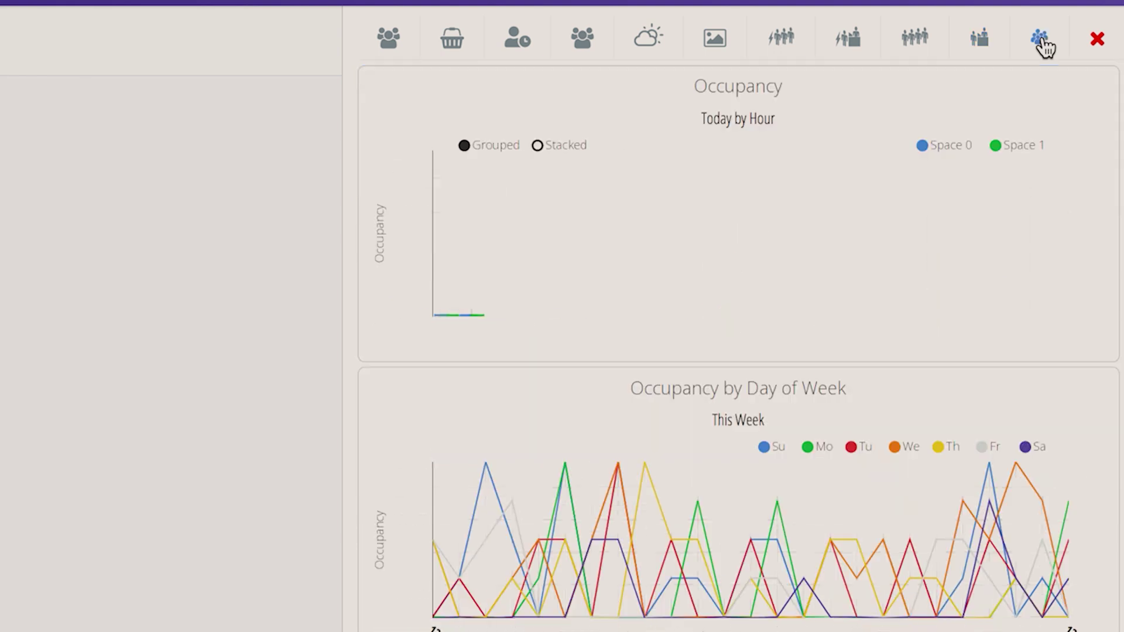
scroll(962, 244, down, 10)
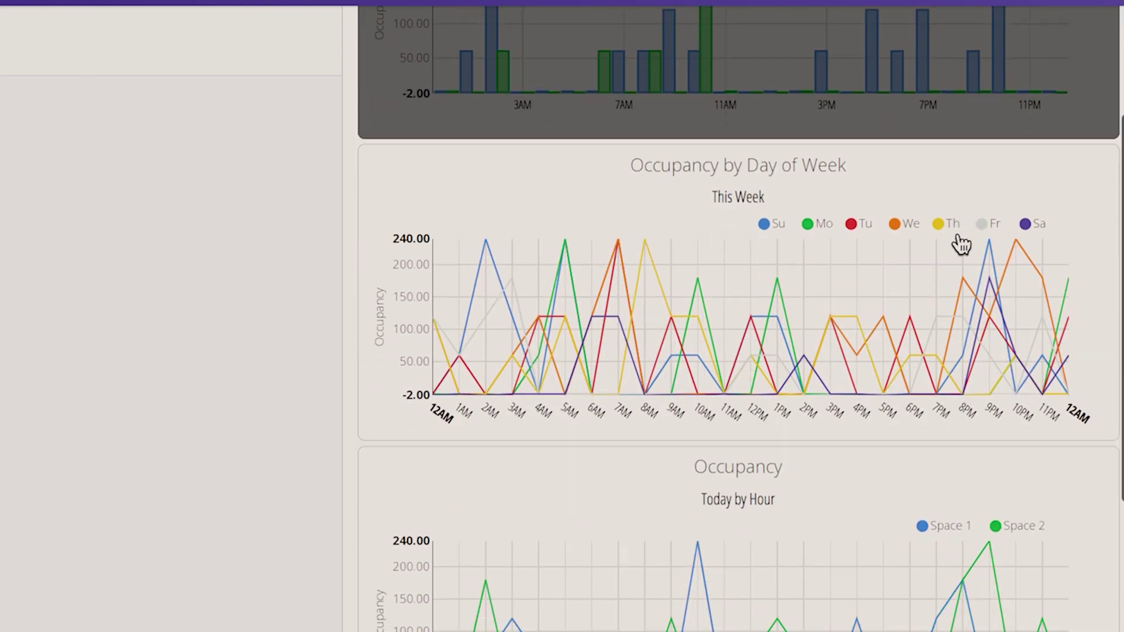
scroll(961, 244, down, 4)
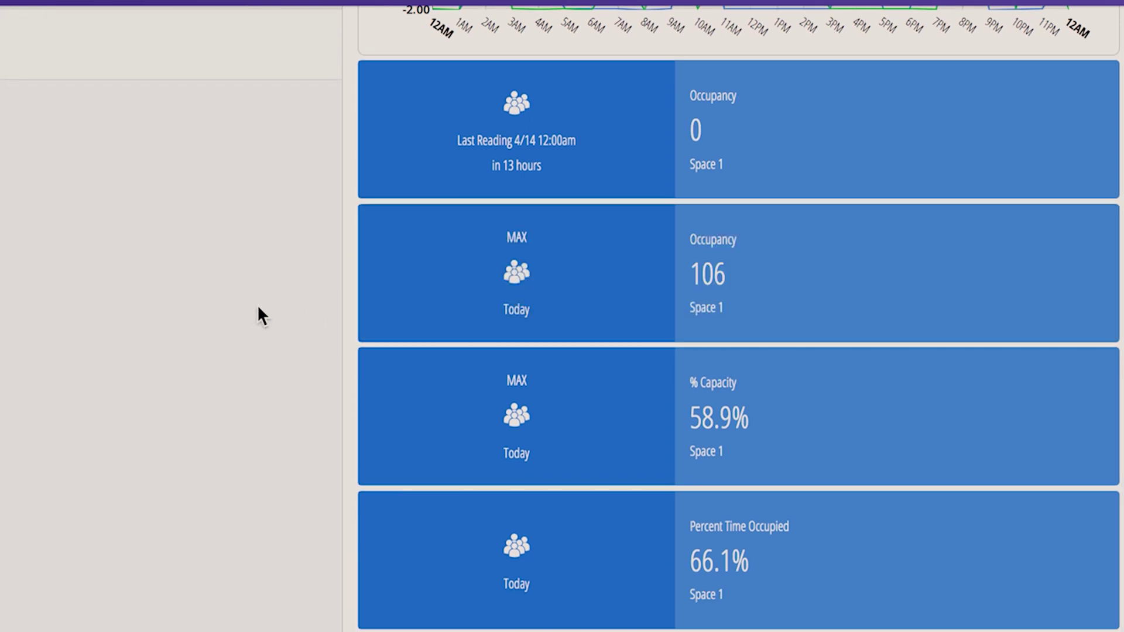
scroll(414, 289, up, 12)
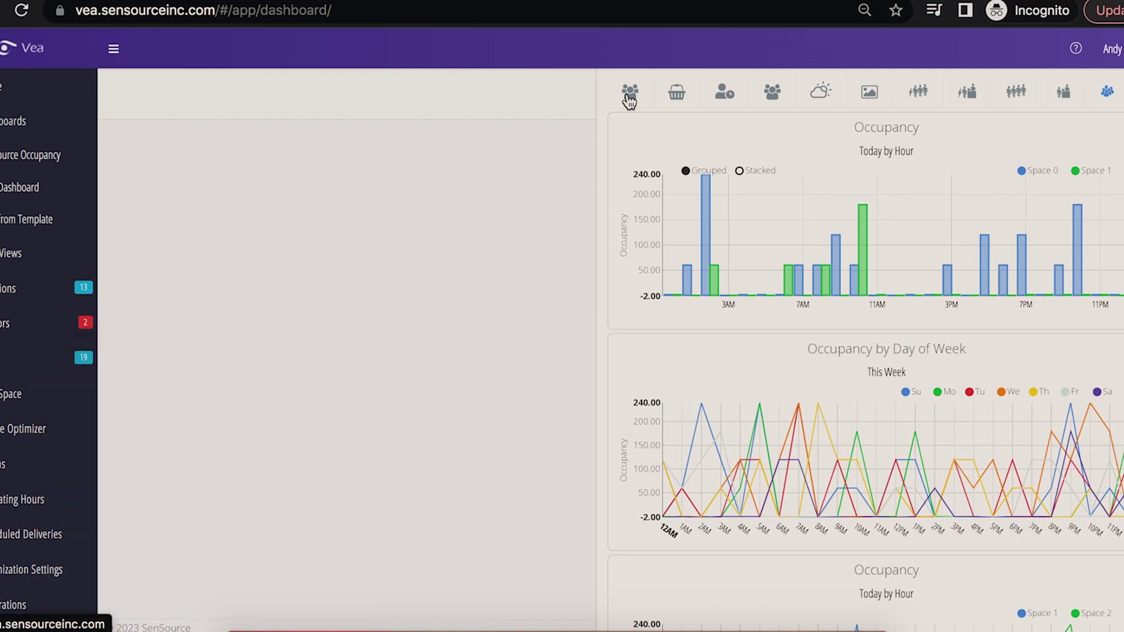
Add the top Traffic widget and set its refresh interval to 5 minutes
click(629, 97)
mouse_move(705, 124)
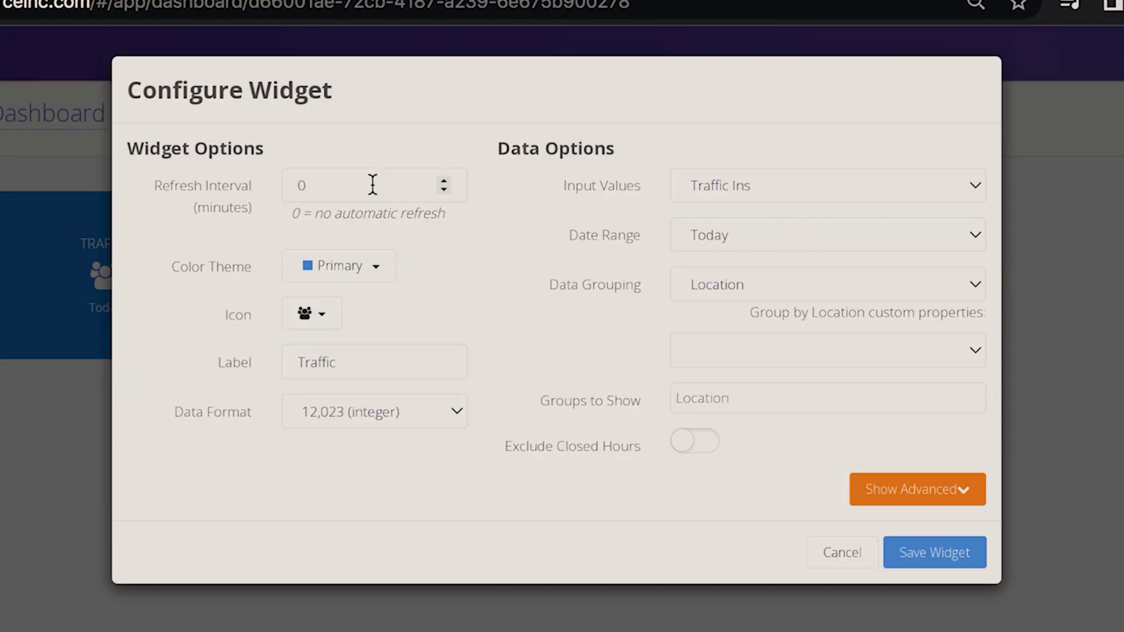
click(361, 183)
key(BackSpace)
text(5)
Give the widget the orange Warning colour theme and a person icon
click(335, 278)
click(335, 363)
click(331, 322)
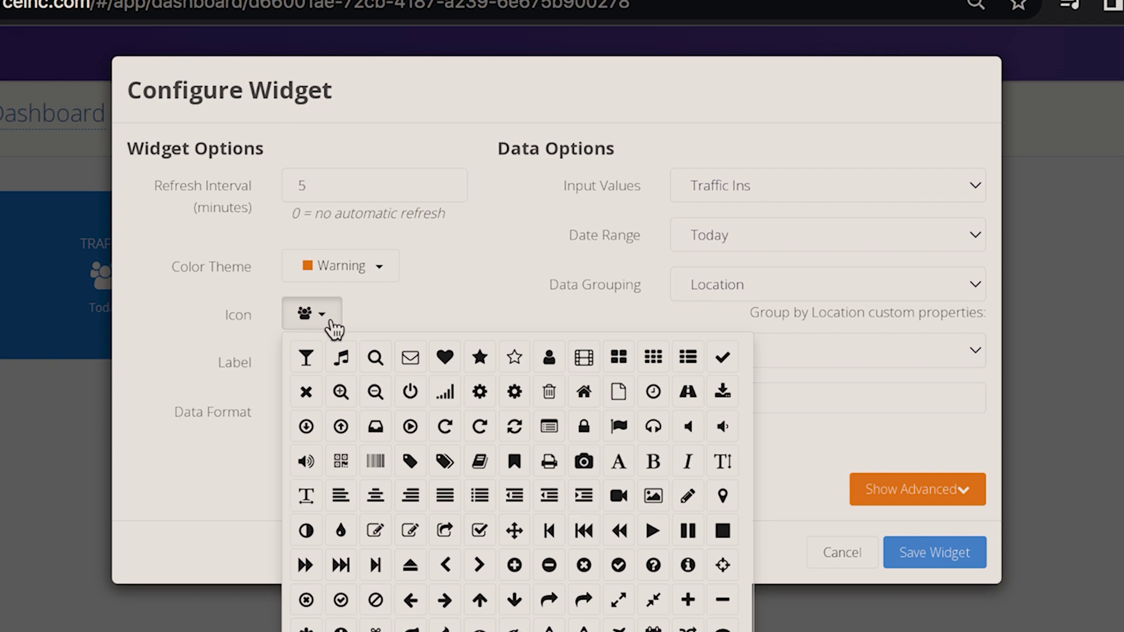
click(549, 358)
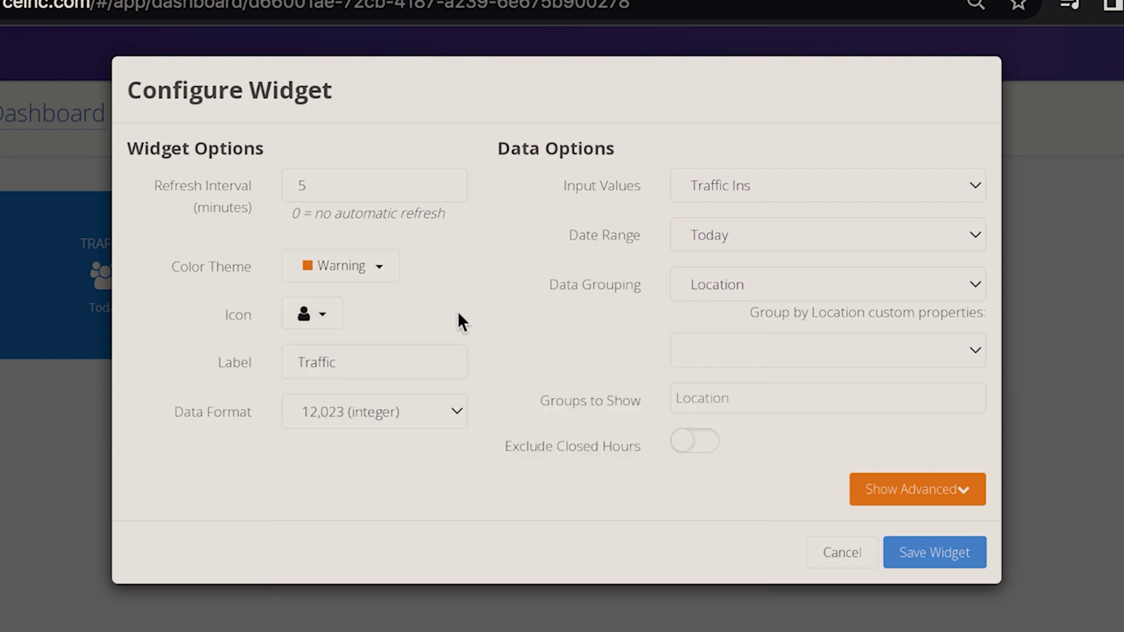
Change the widget label to 'Traffic Card'
double_click(377, 362)
text(Traffic Car)
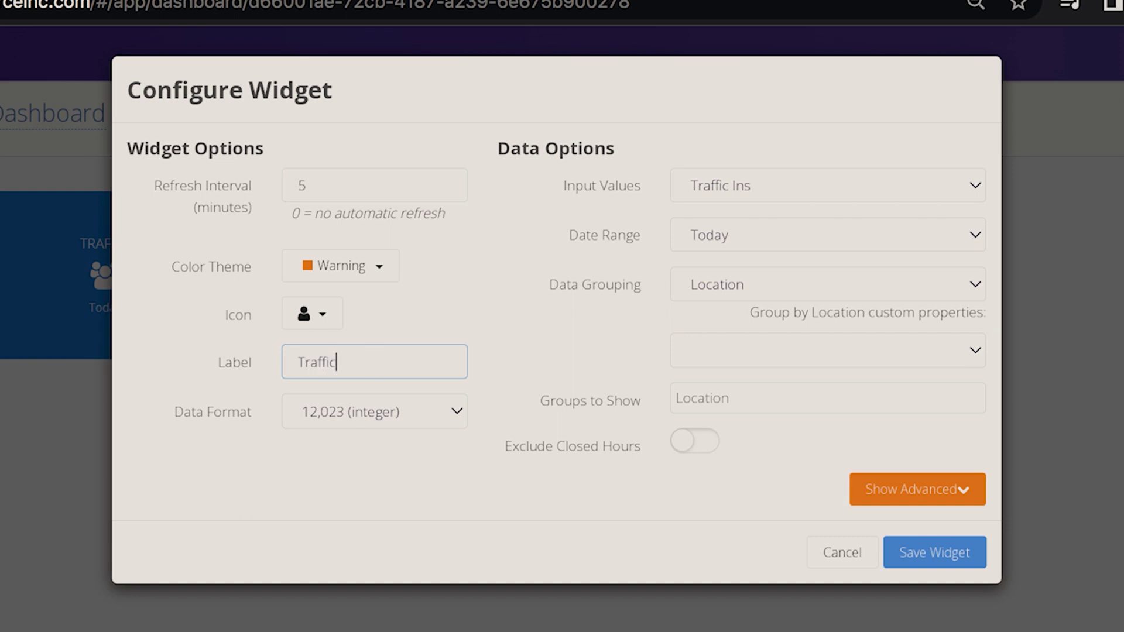
text(d)
click(358, 496)
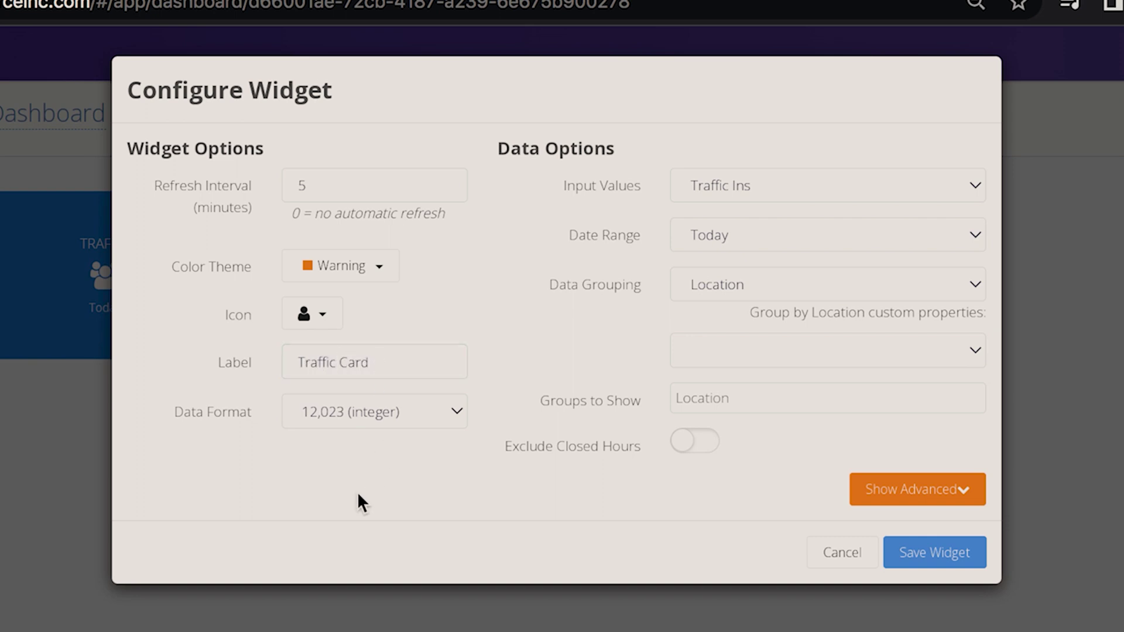
click(458, 416)
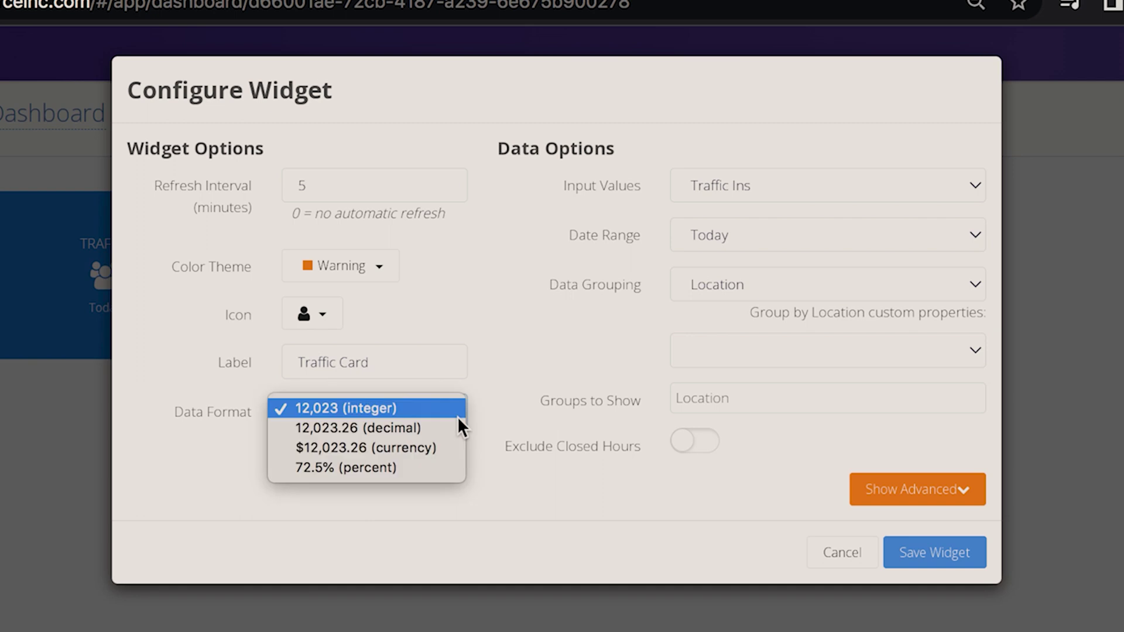
Keep integer data format and Traffic Ins as input value, and set the date range to Last Week
click(389, 404)
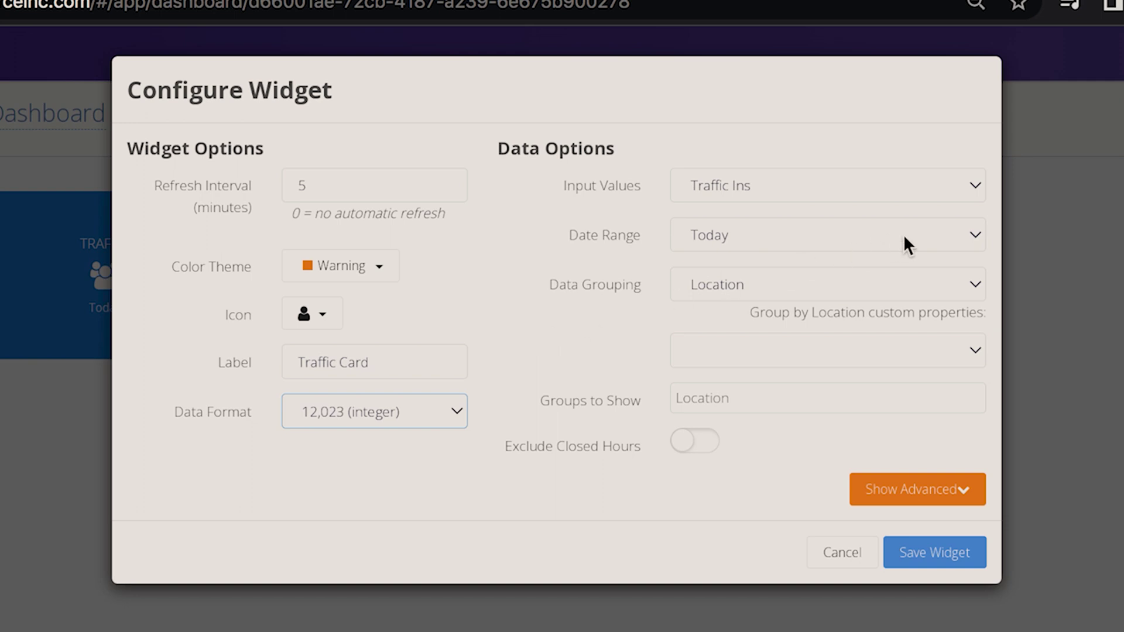
click(983, 186)
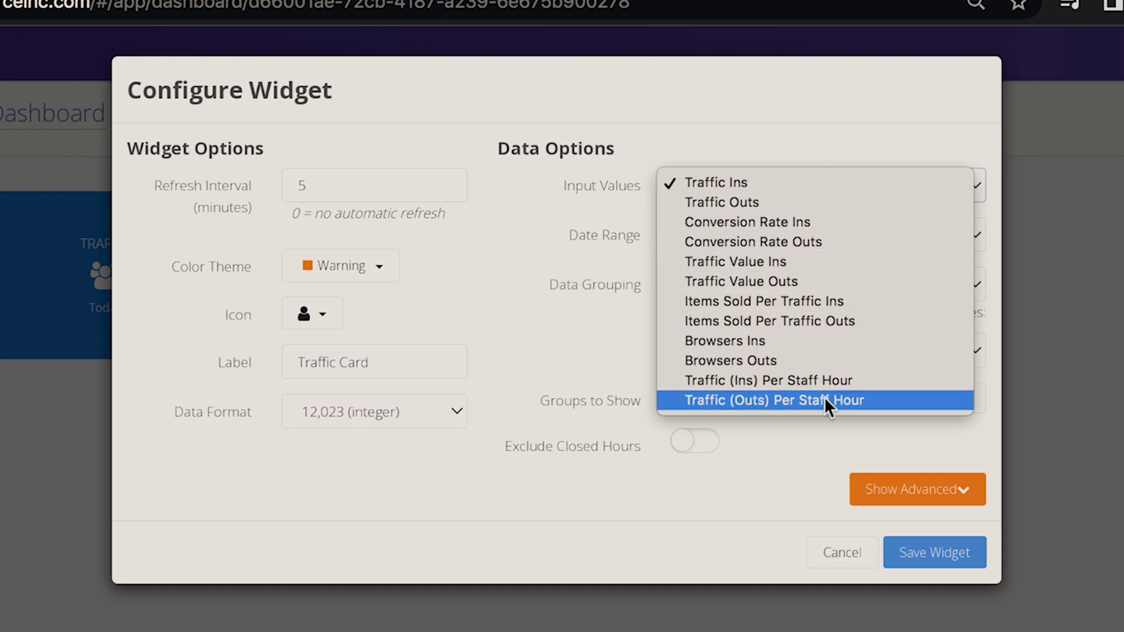
click(824, 185)
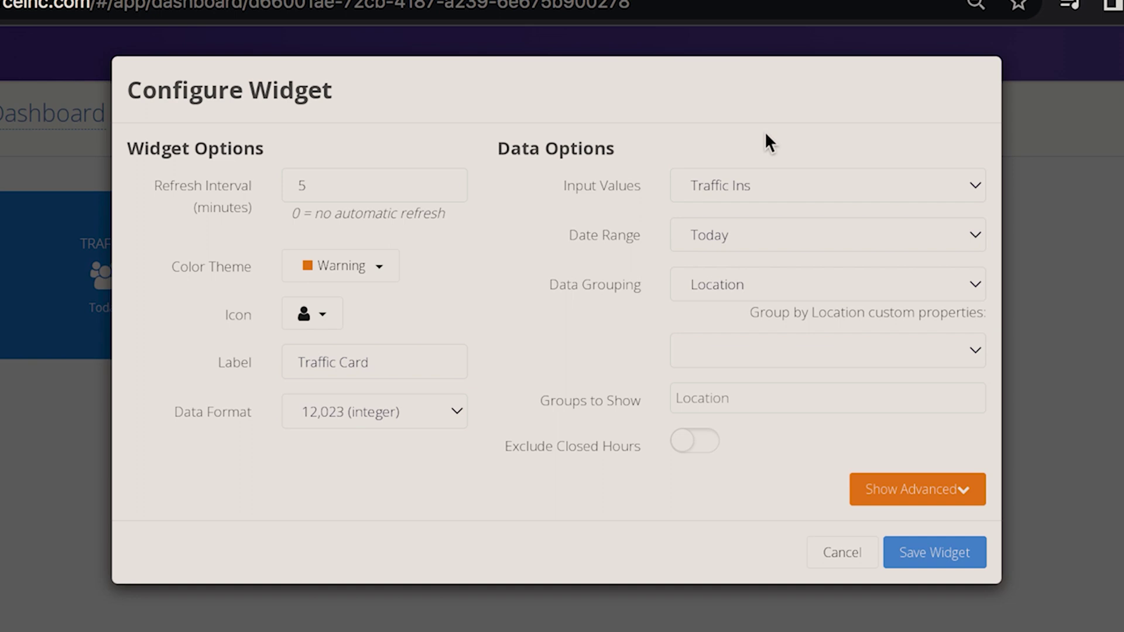
click(754, 244)
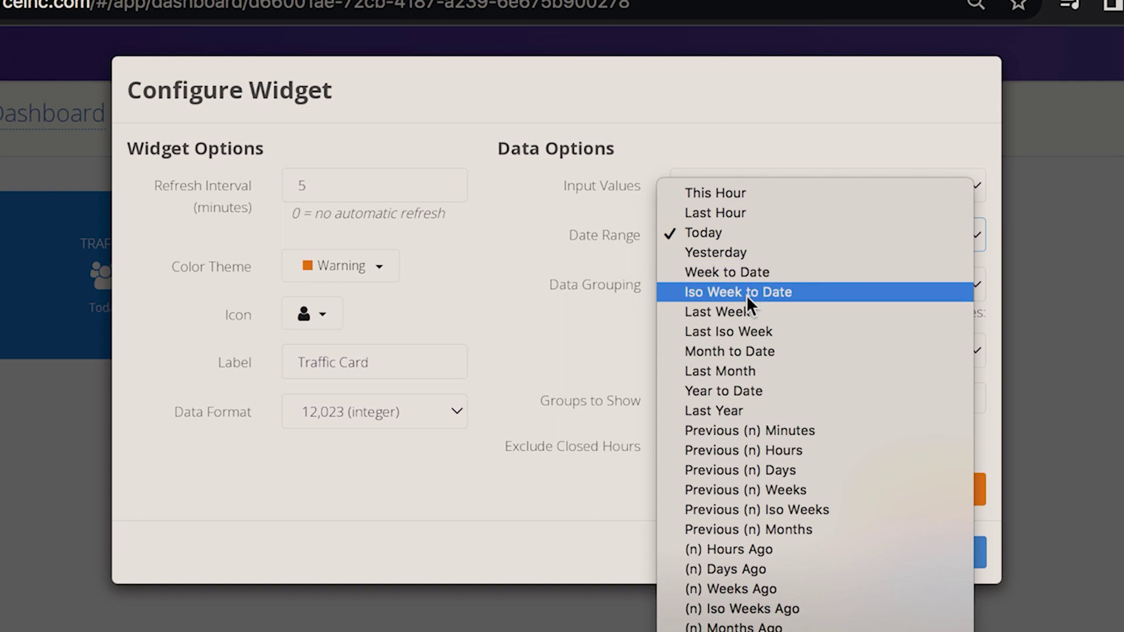
click(748, 313)
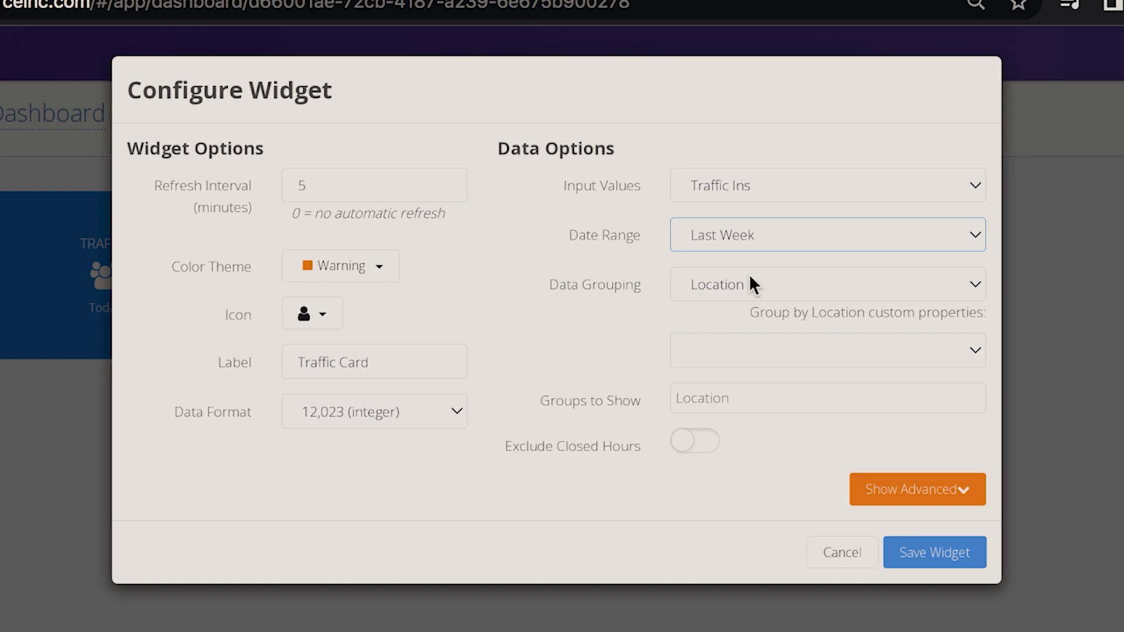
Group data by Location using the AllLocations custom property, with All groups shown
click(751, 284)
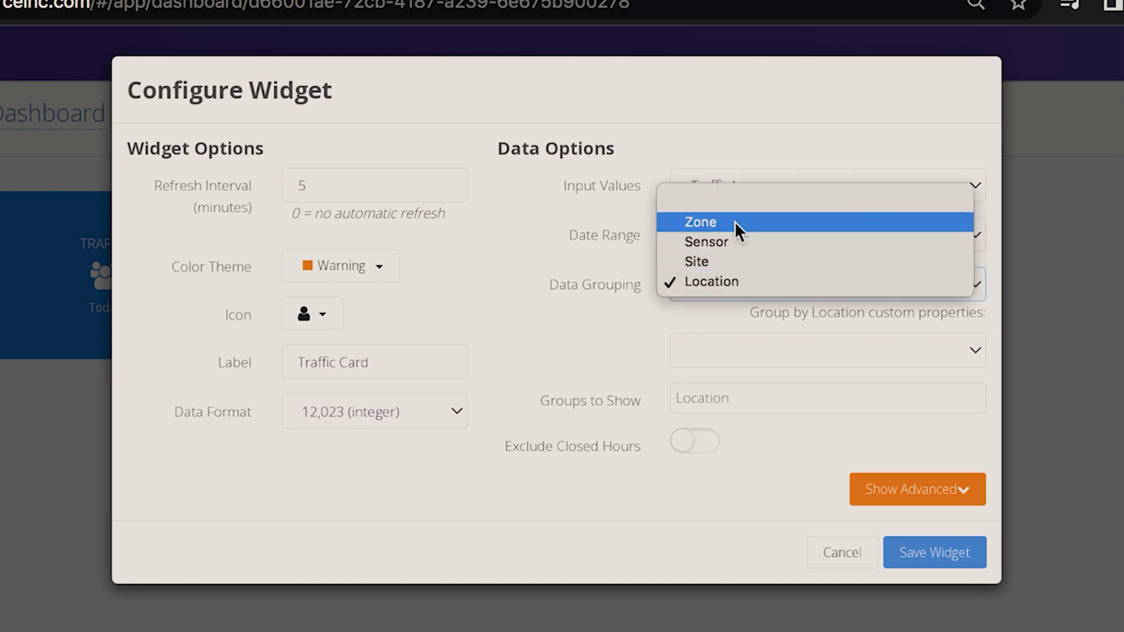
click(730, 278)
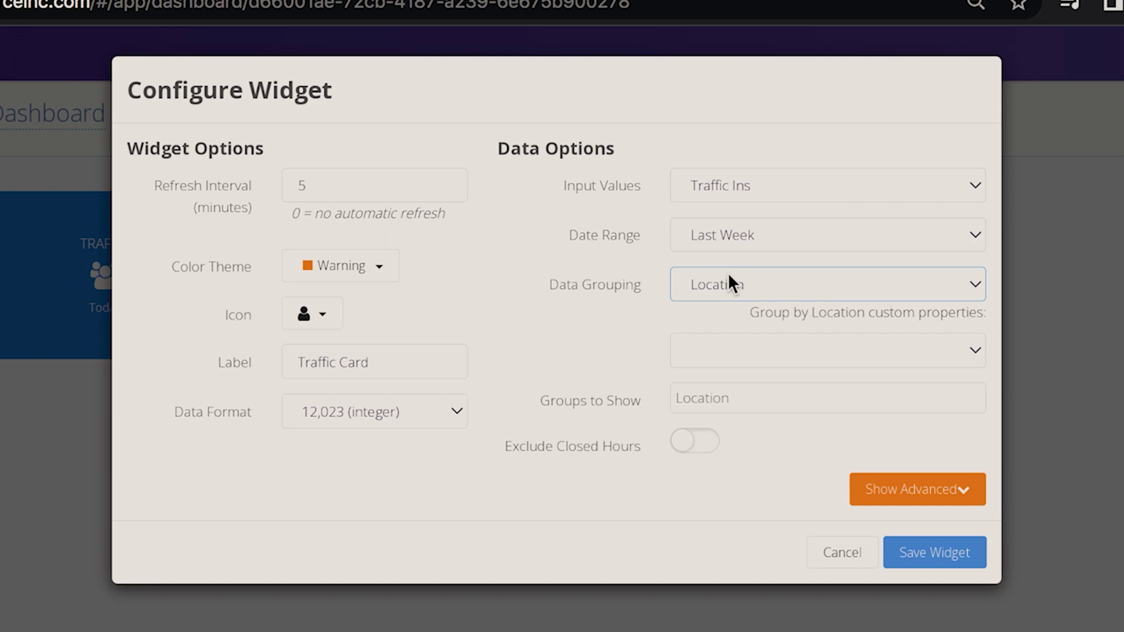
click(746, 350)
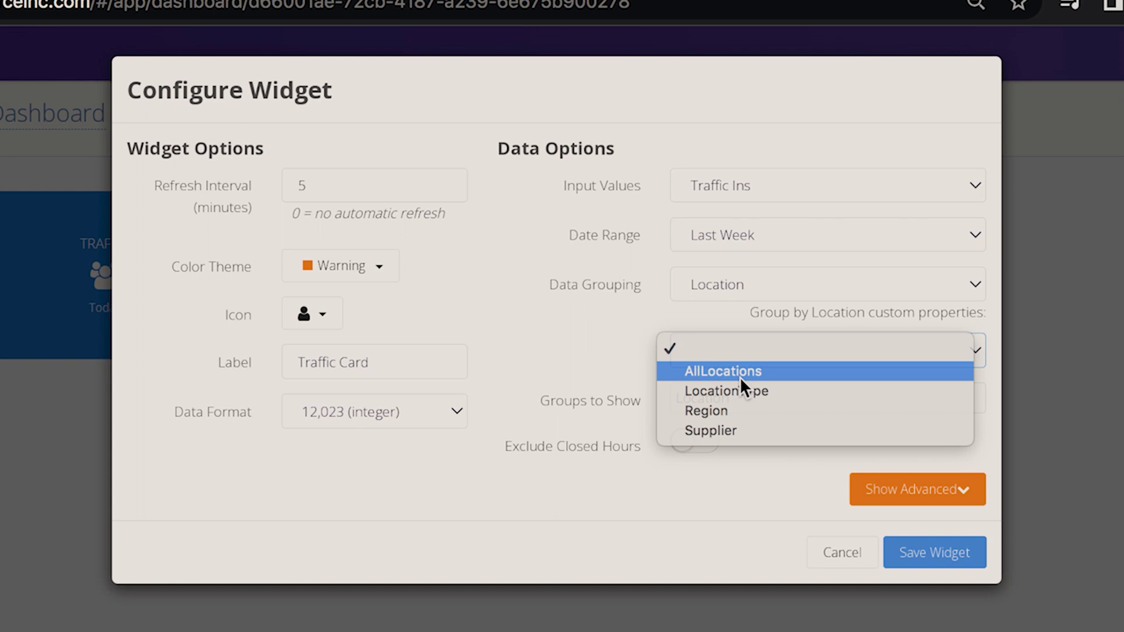
click(739, 377)
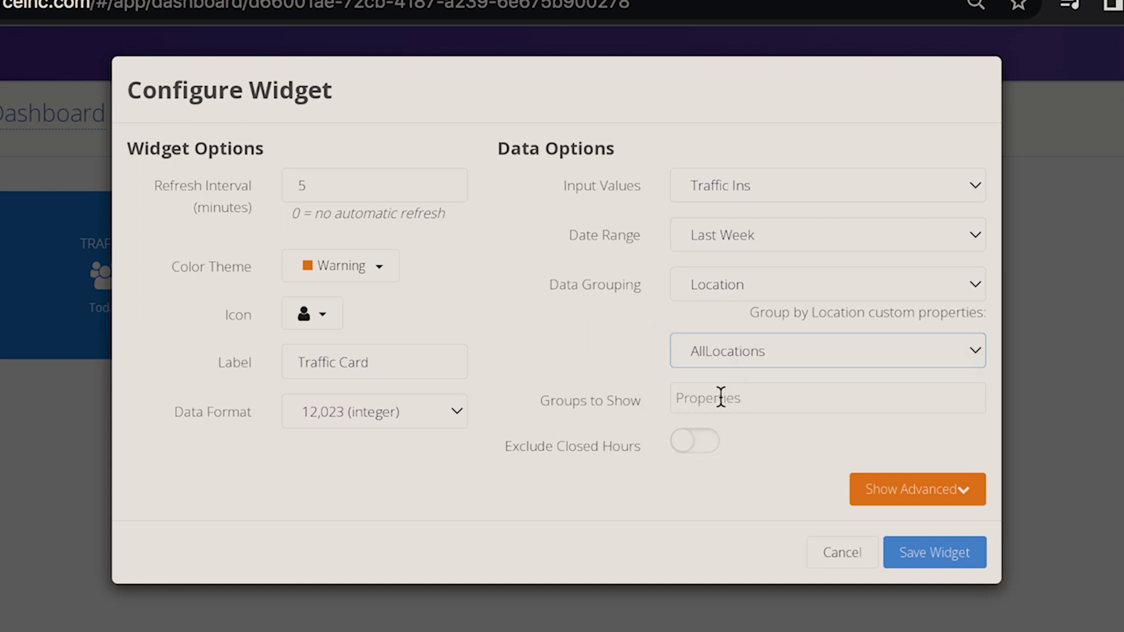
click(732, 397)
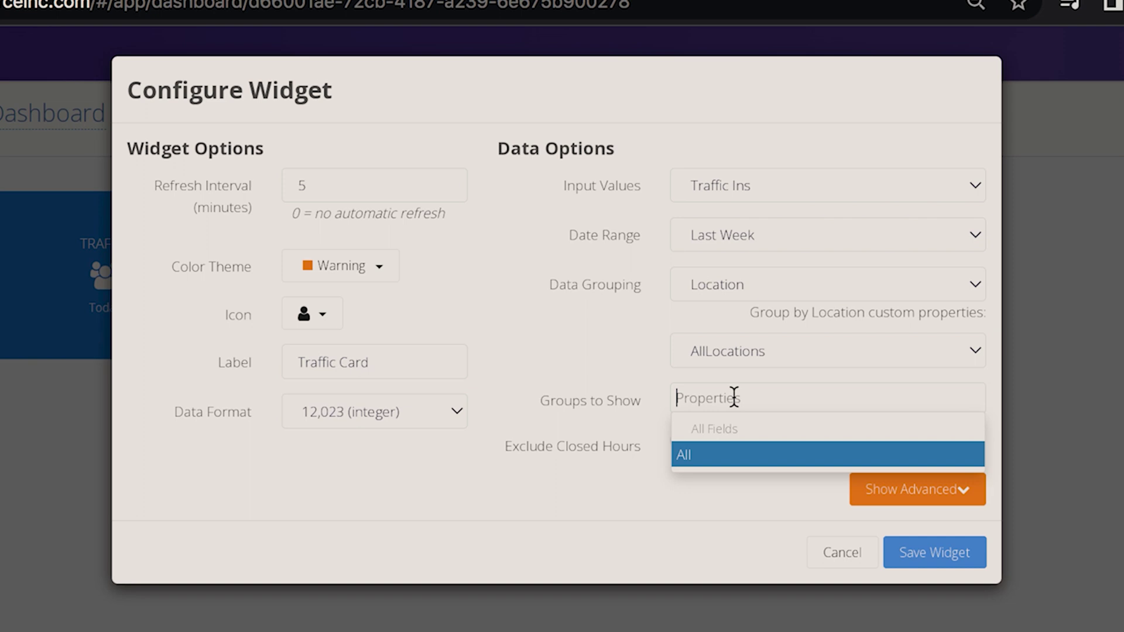
click(726, 455)
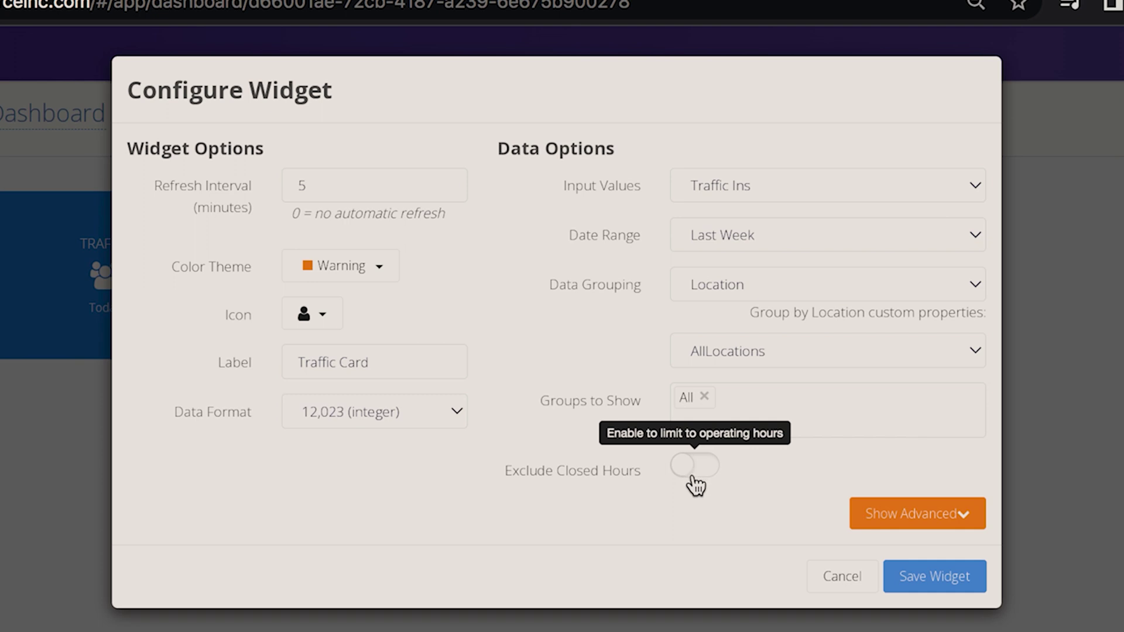
Save the Traffic Card widget and resize it to be narrower and much taller
click(959, 589)
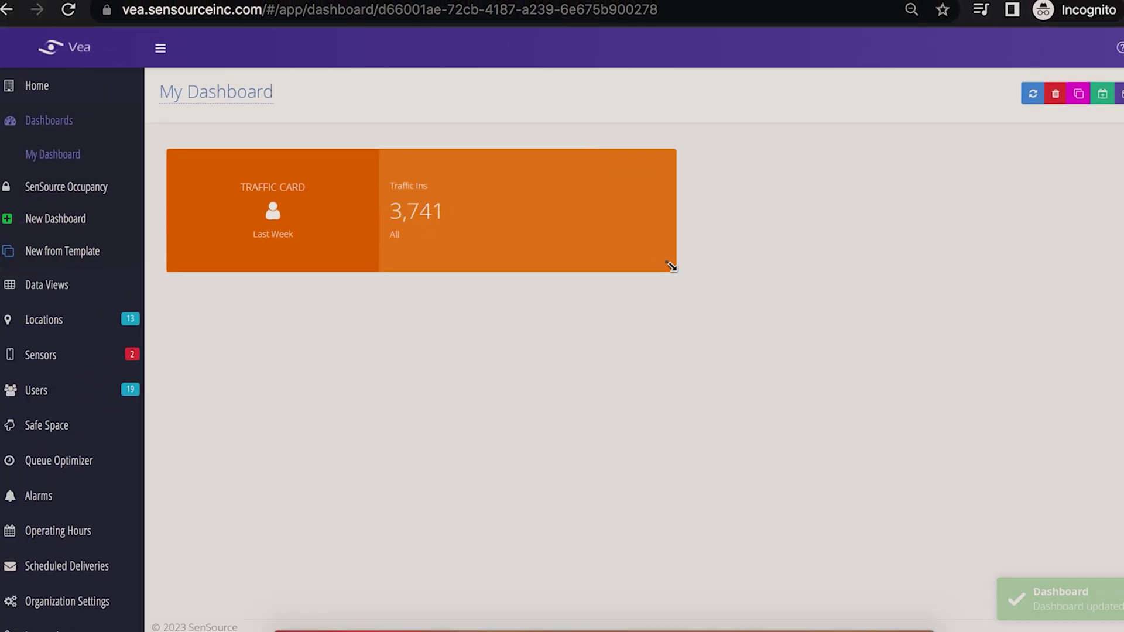
drag(671, 267, 632, 582)
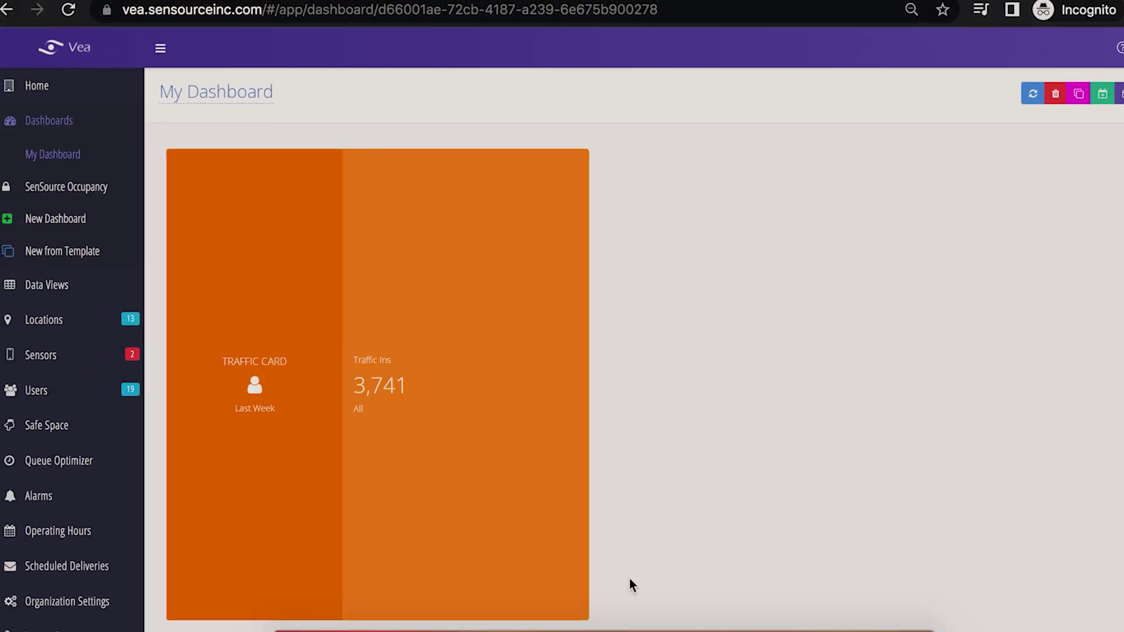
scroll(715, 402, down, 1)
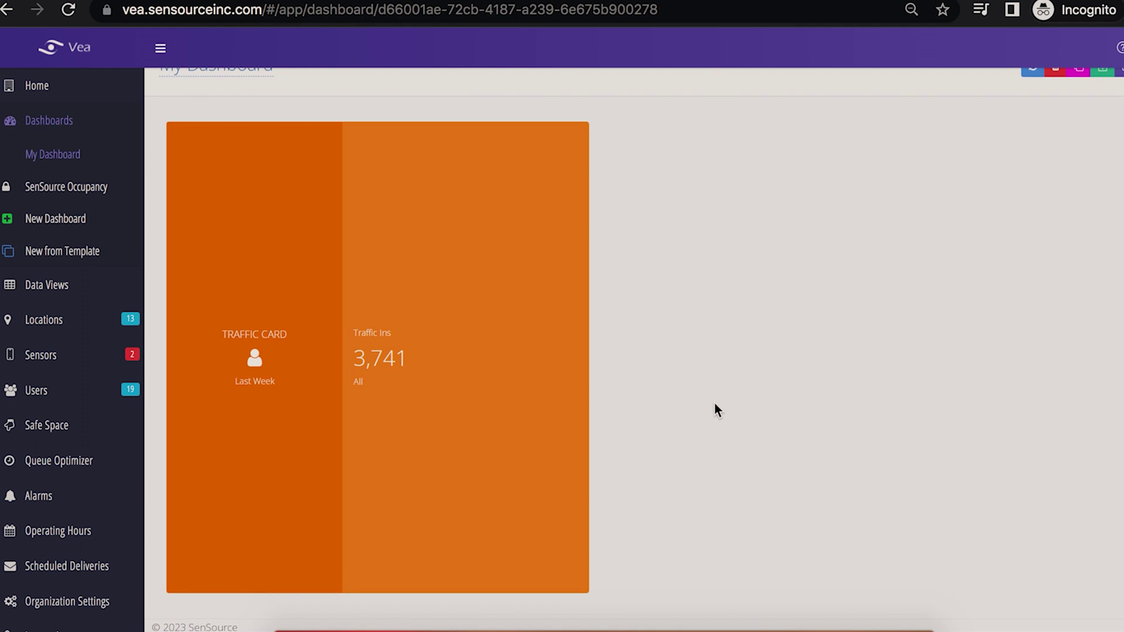